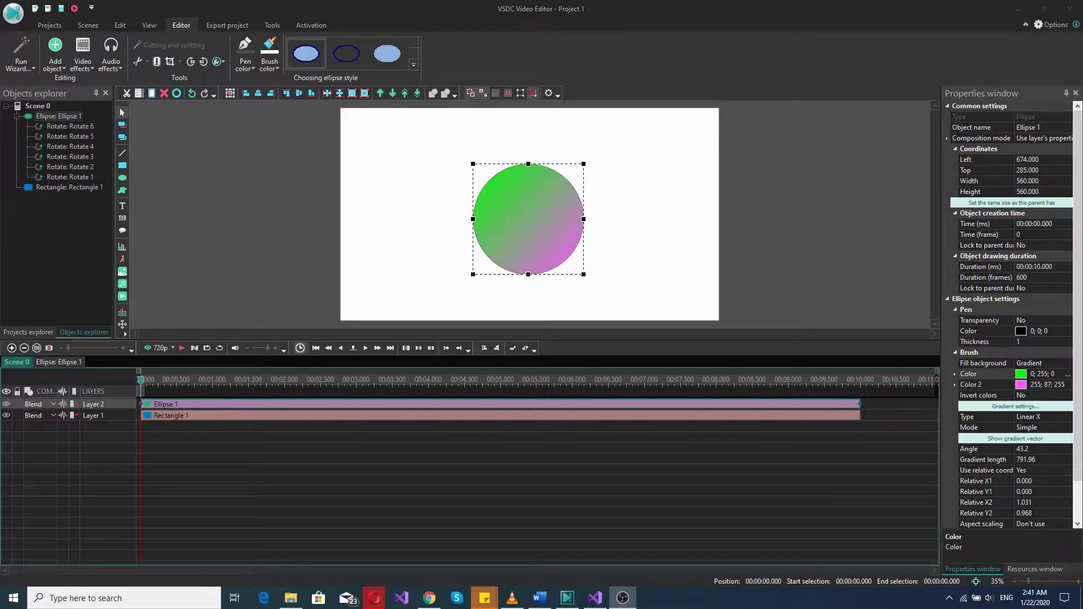
- Preview the circle's rotation animation, close it, and select the Rectangle 1 clip
left_click(159, 346)
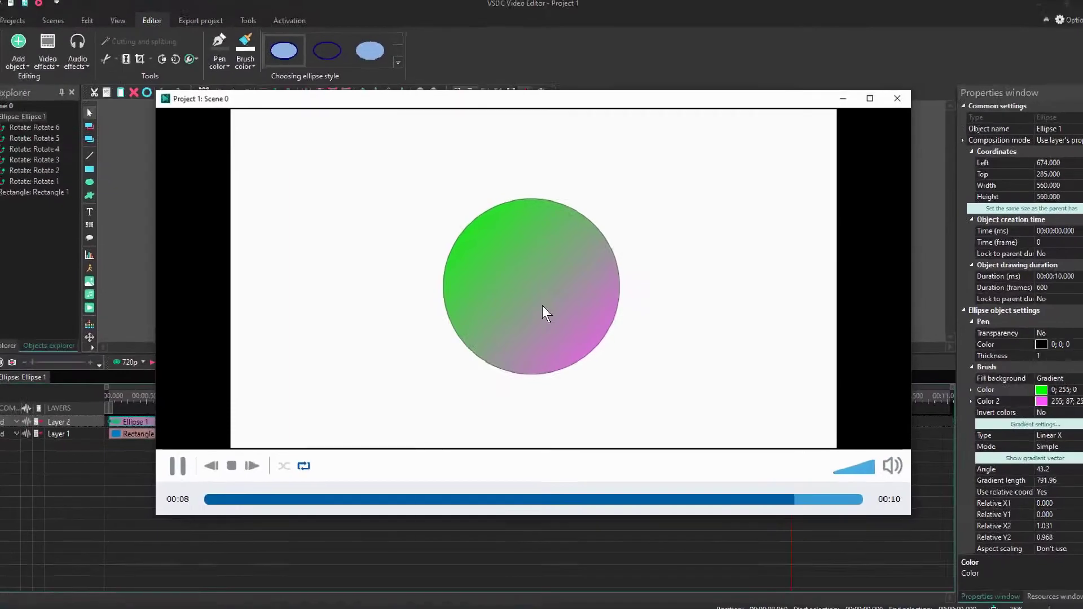
left_click(896, 97)
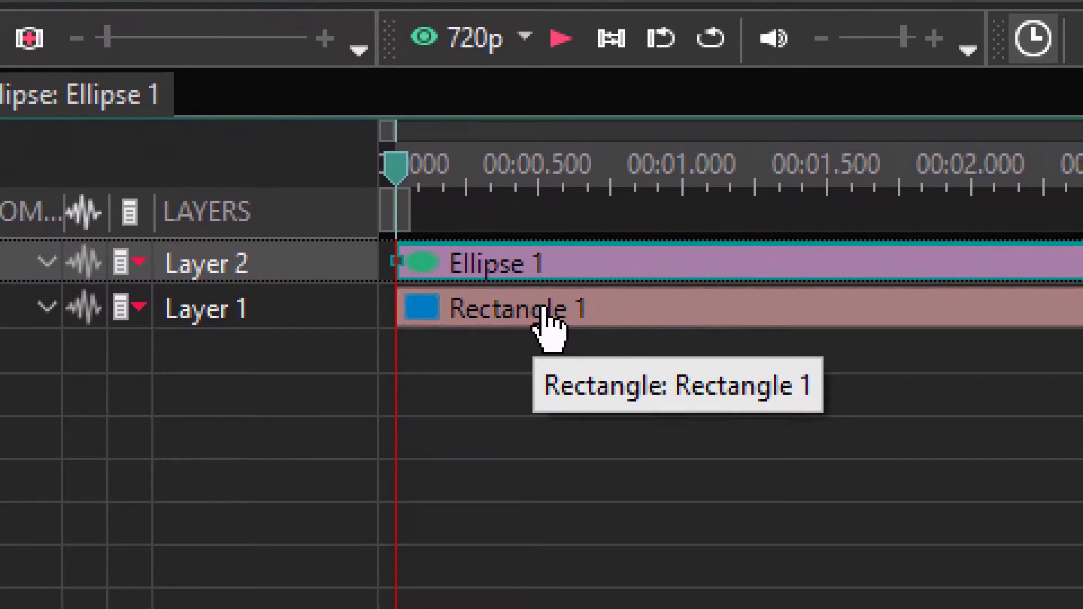
left_click(545, 310)
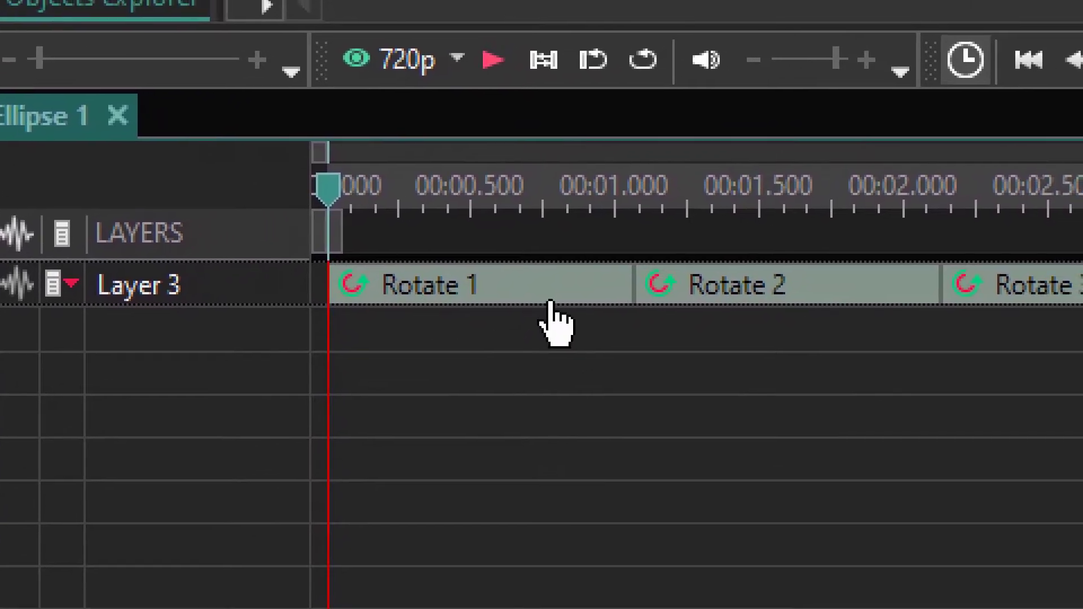
- Step through the Rotate 1 to Rotate 6 clips, then hop to Scene 0 and back into Ellipse 1
left_click(586, 275)
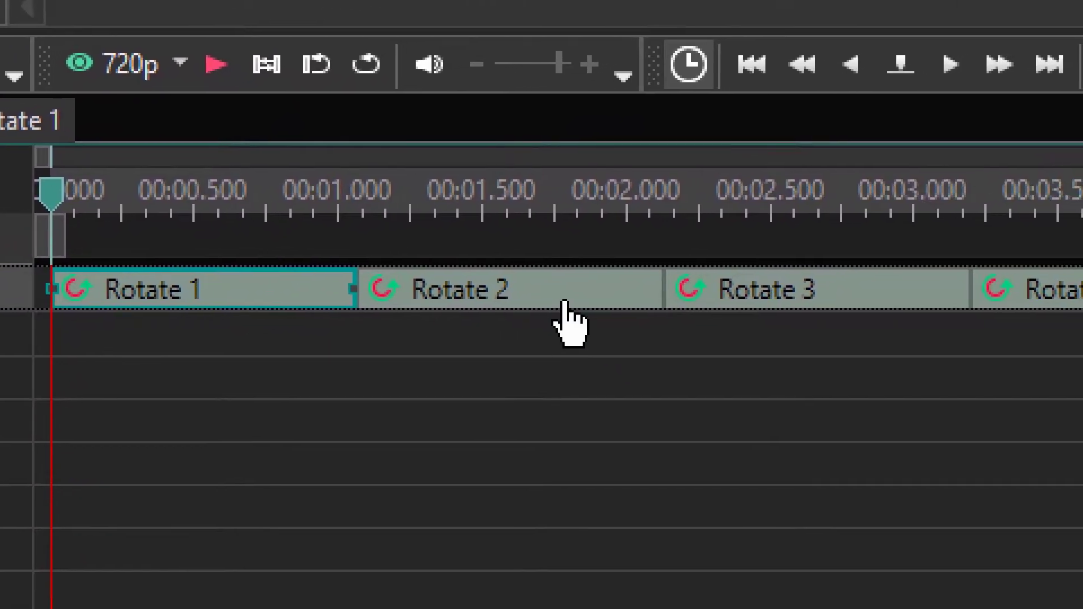
left_click(649, 294)
left_click(937, 282)
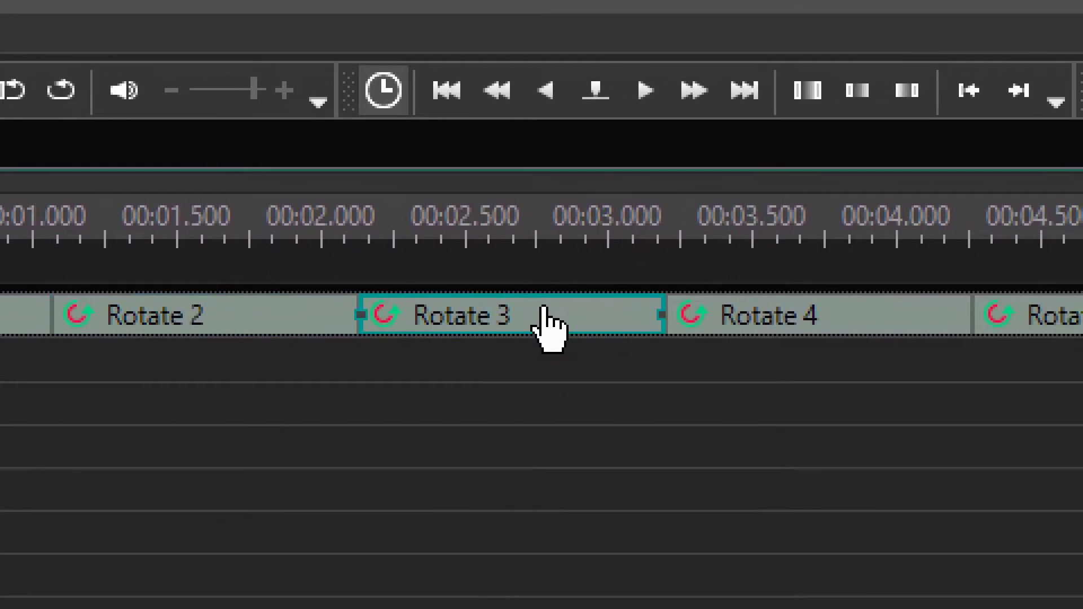
left_click(775, 317)
left_click(1048, 317)
left_click(620, 317)
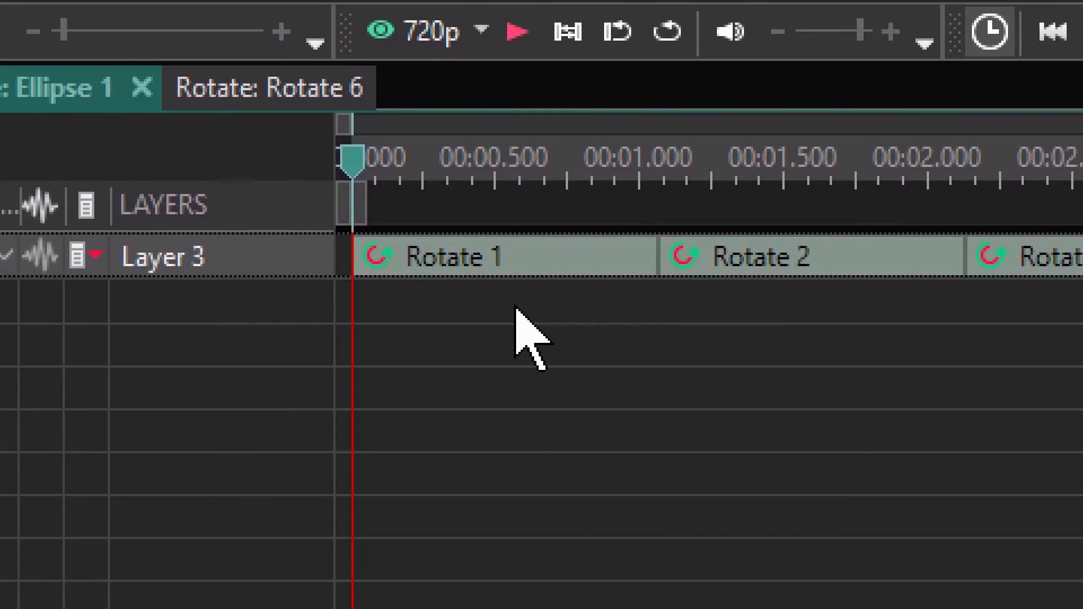
left_click(516, 308)
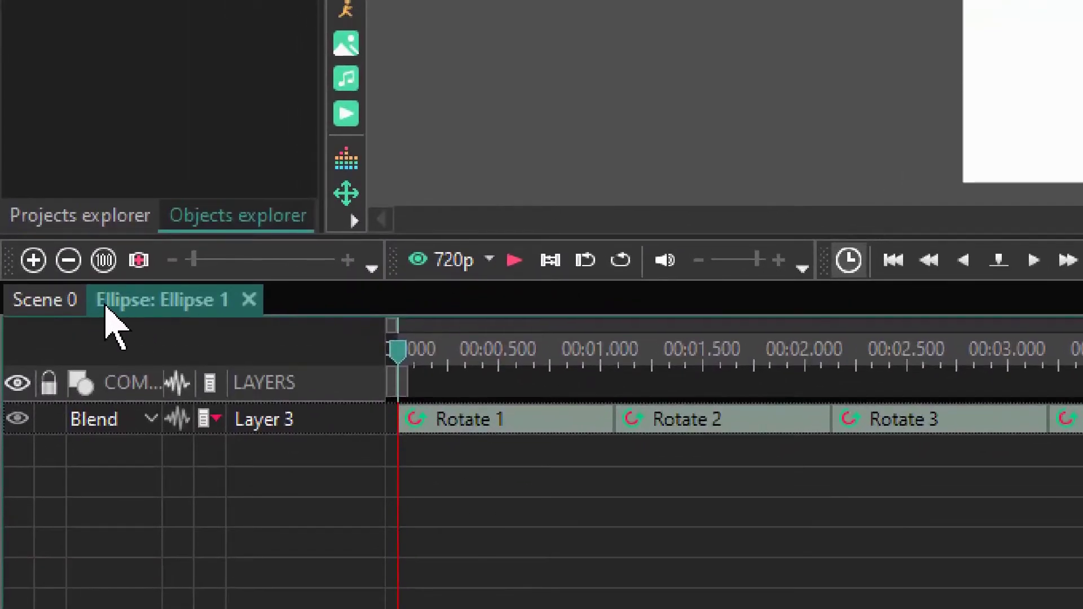
left_click(67, 301)
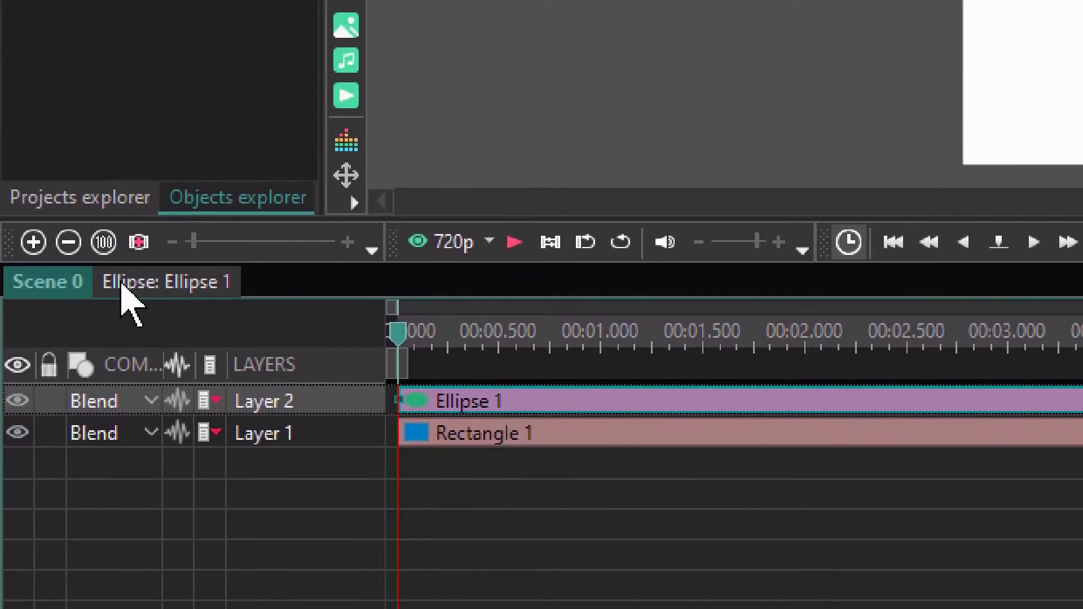
left_click(120, 282)
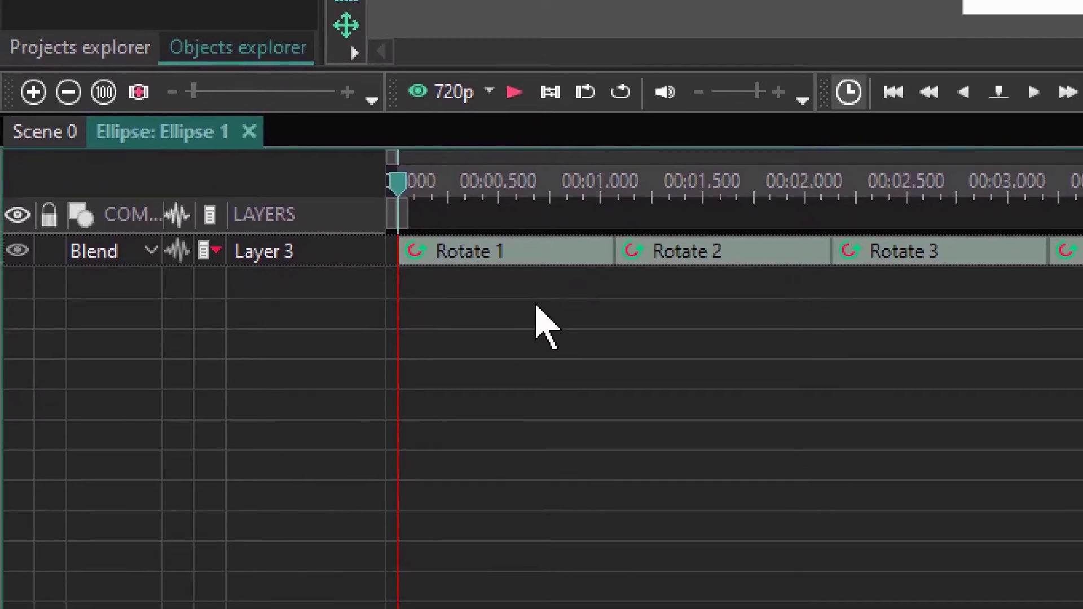
right_click(536, 306)
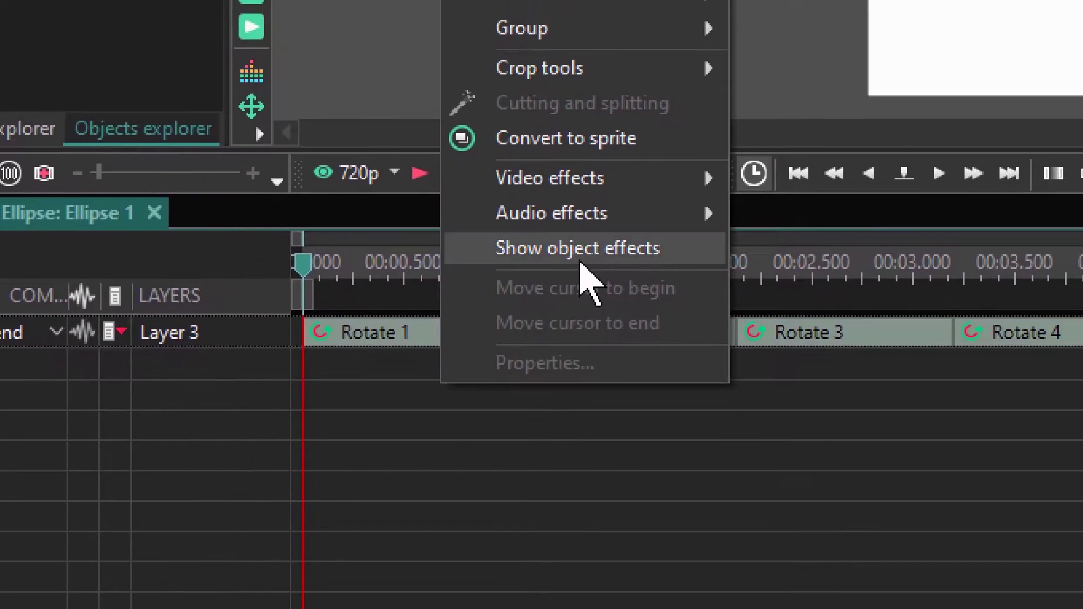
mouse_move(730, 125)
mouse_move(604, 260)
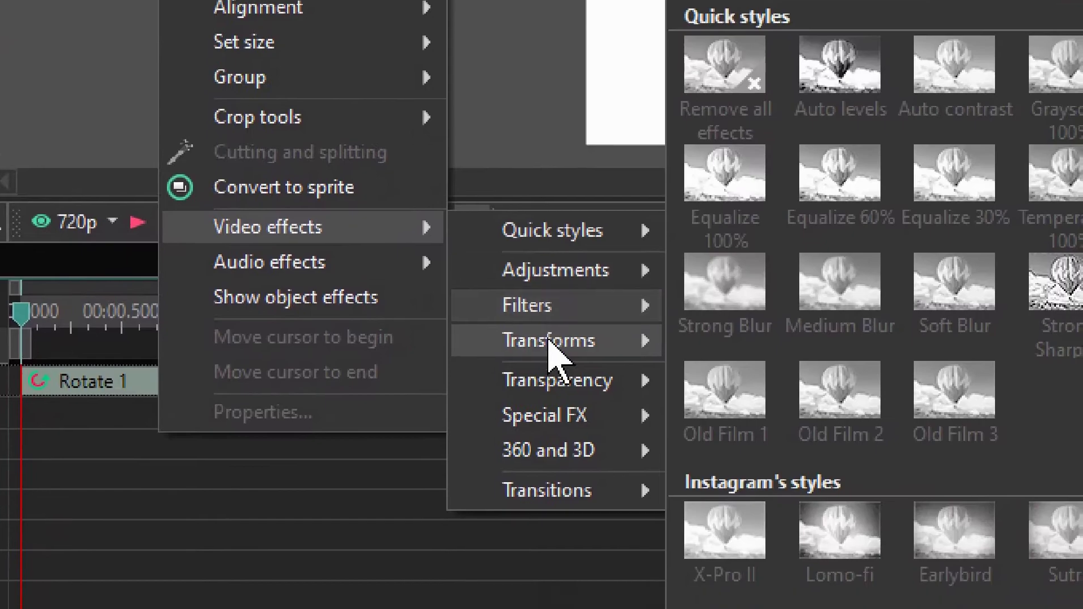
mouse_move(550, 353)
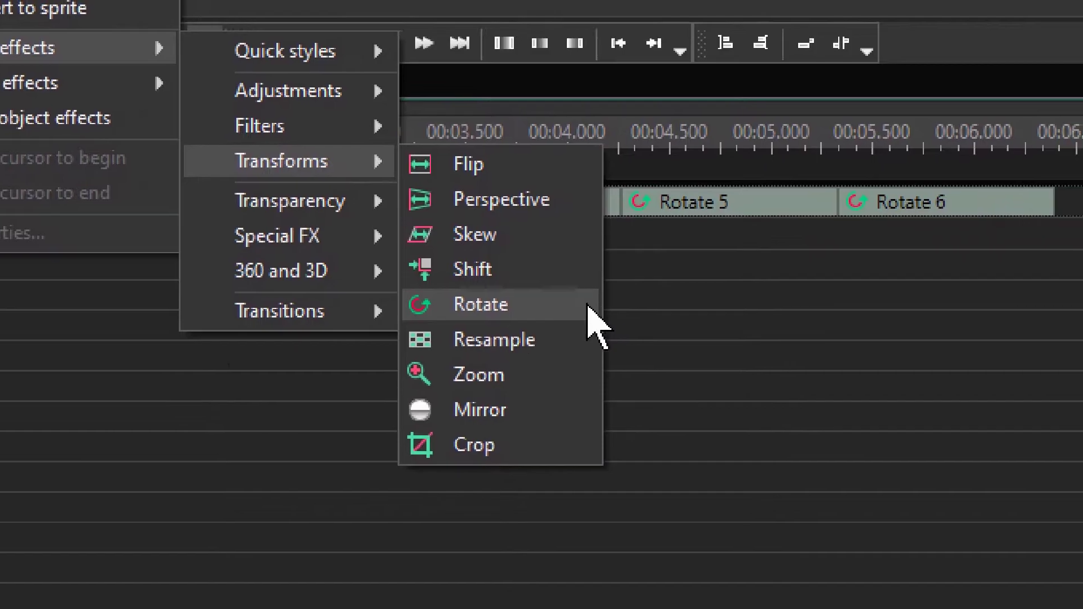
left_click(647, 309)
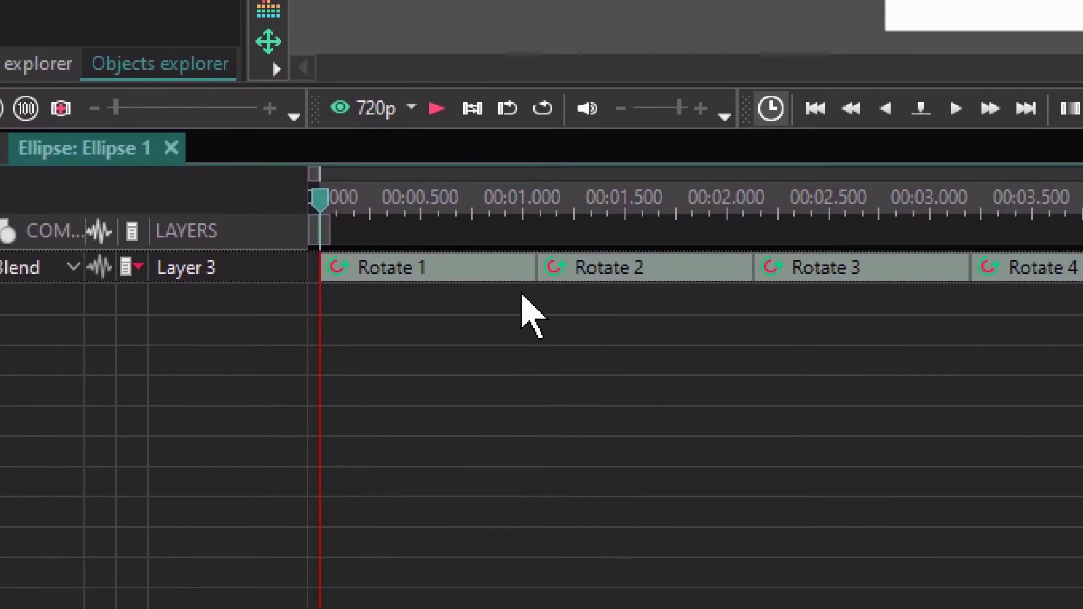
- Select Rotate 1 and inspect its 0-to-360-degree angle animation in Properties
left_click(450, 275)
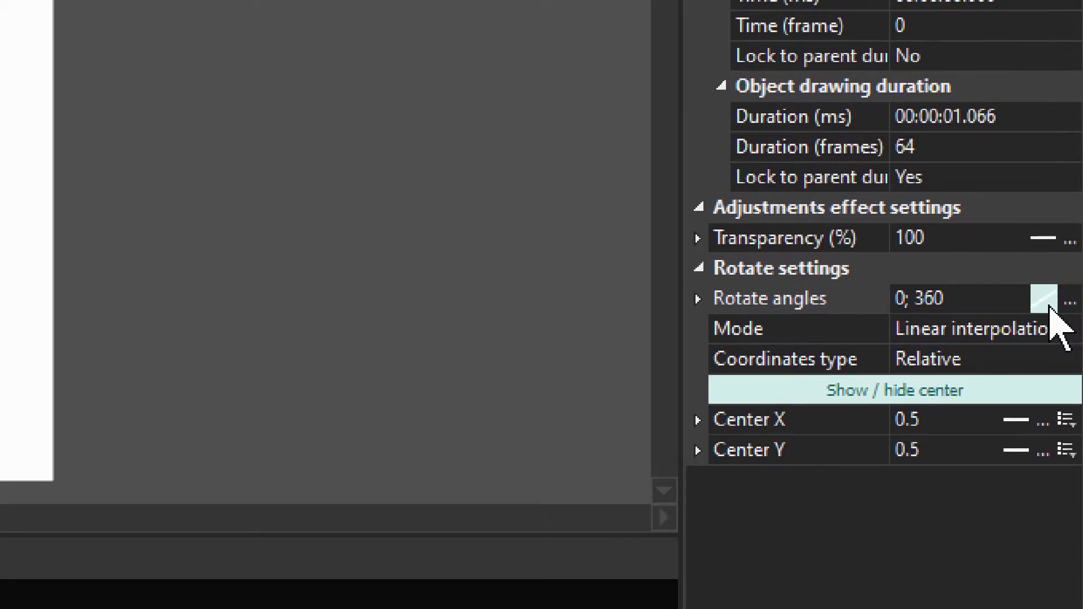
left_click(1044, 289)
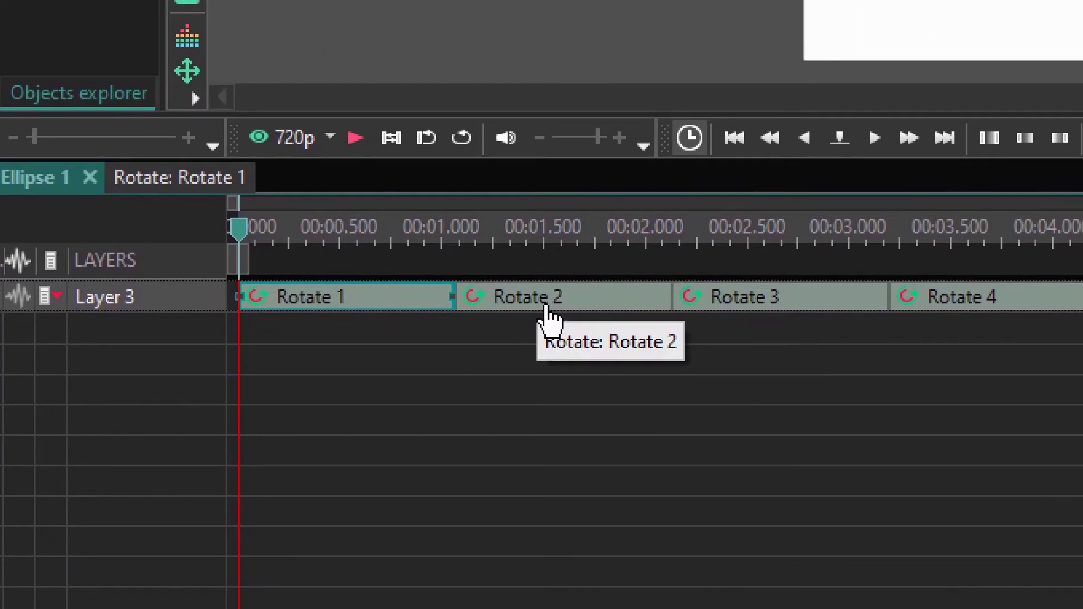
- Select the Rotate 2, 3, 4, 5 and 6 clips one after another to view their settings
left_click(546, 305)
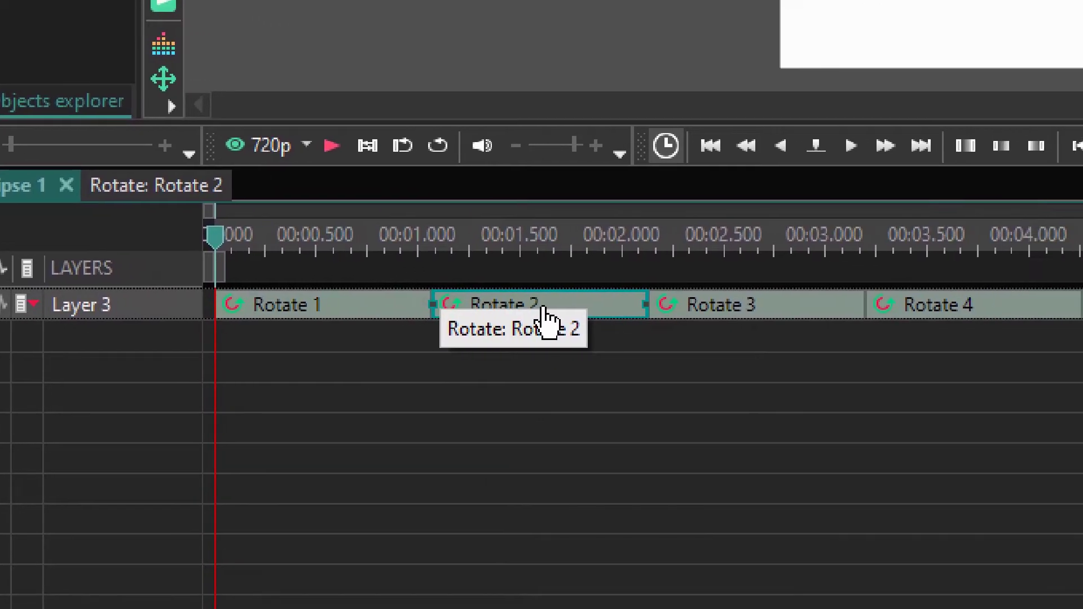
left_click(714, 309)
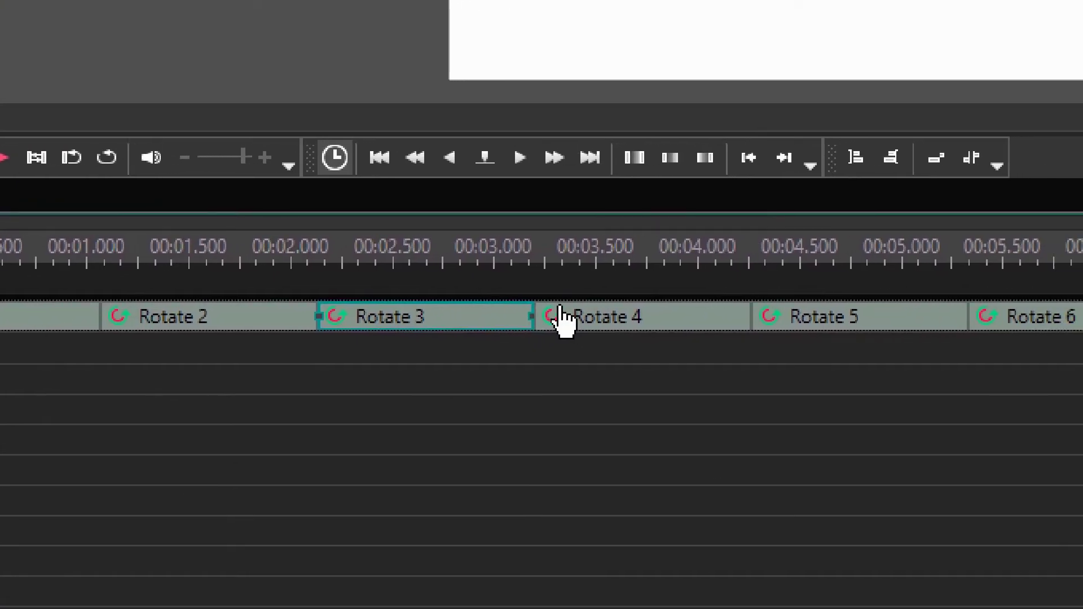
left_click(842, 312)
left_click(623, 319)
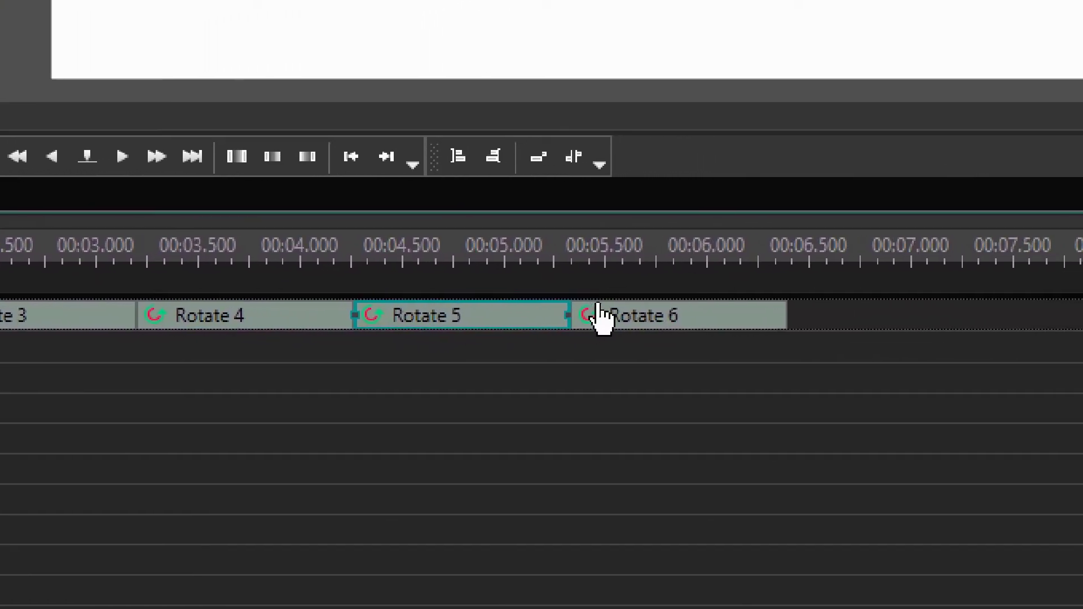
left_click(798, 319)
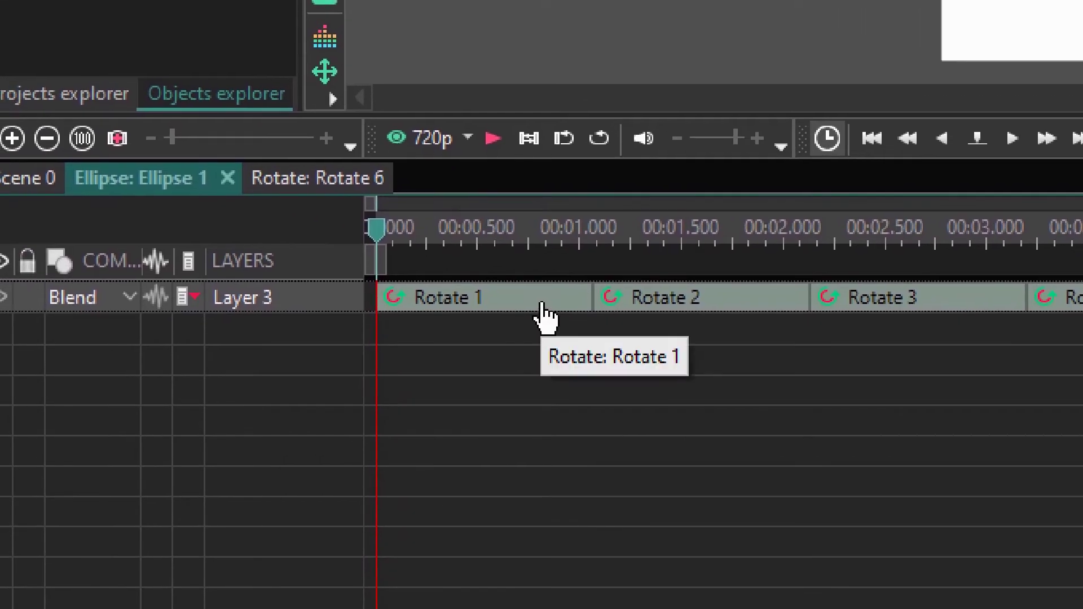
left_click(440, 274)
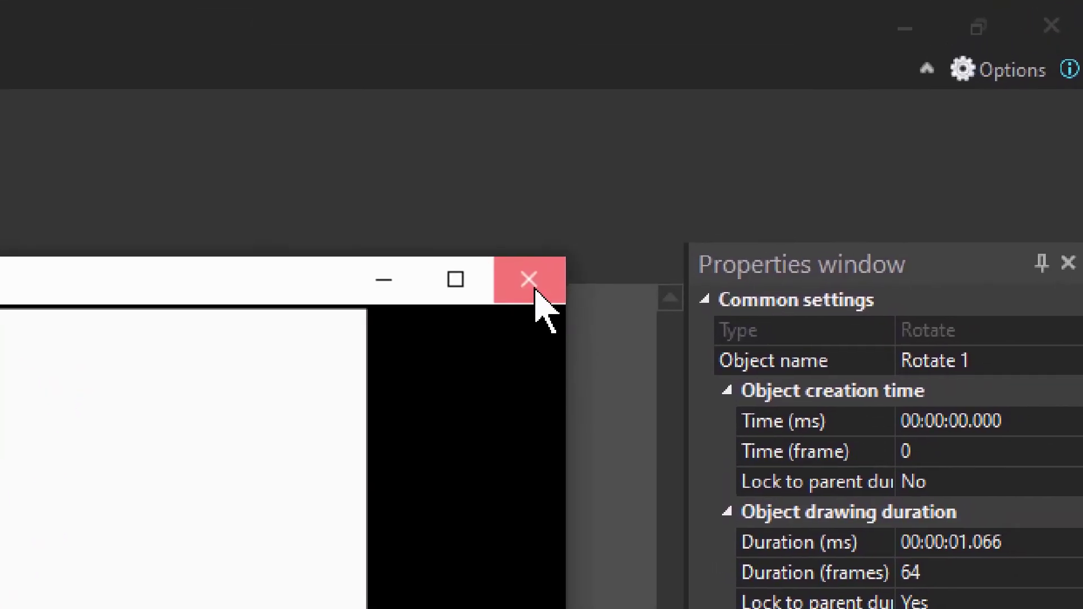
left_click(534, 293)
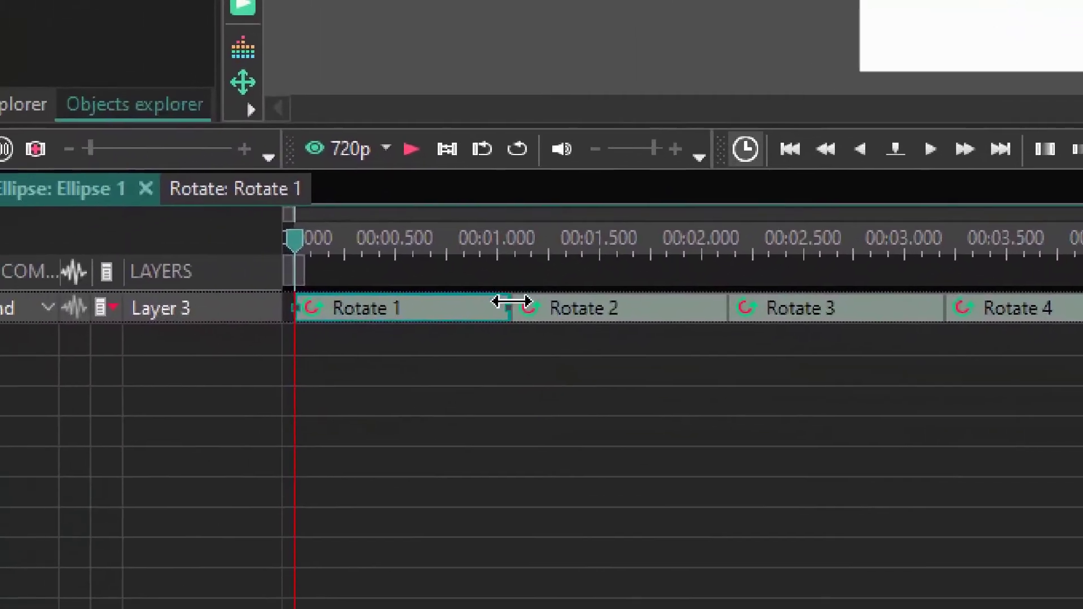
- Shorten Rotate 1 and slide Rotate 2 and Rotate 3 left so they abut it
left_click(513, 308)
left_click(462, 308)
left_click_drag(564, 305, 466, 305)
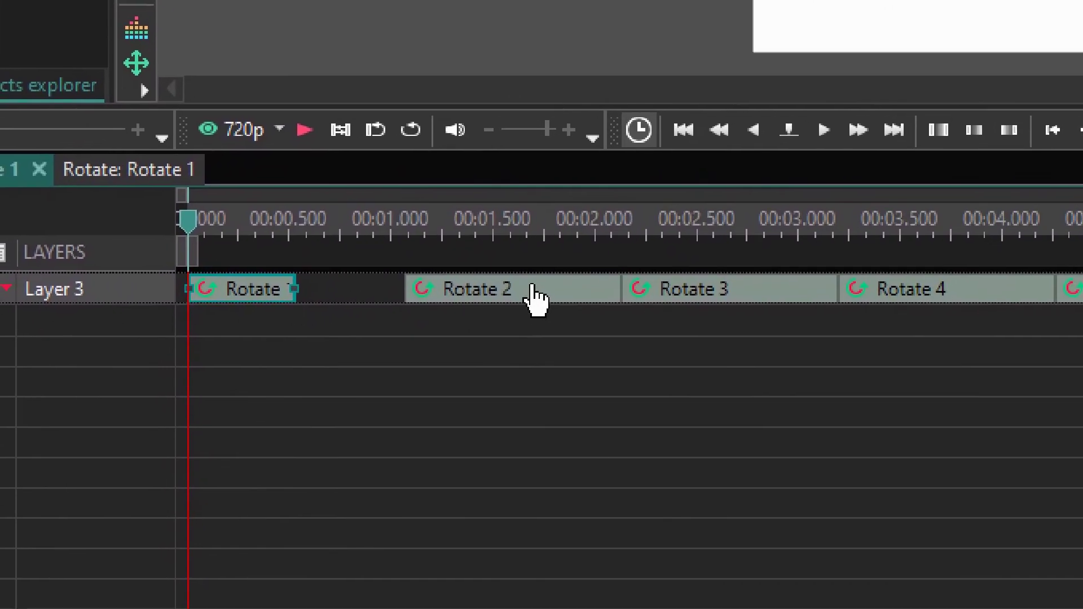
left_click_drag(756, 310, 491, 306)
left_click(792, 314)
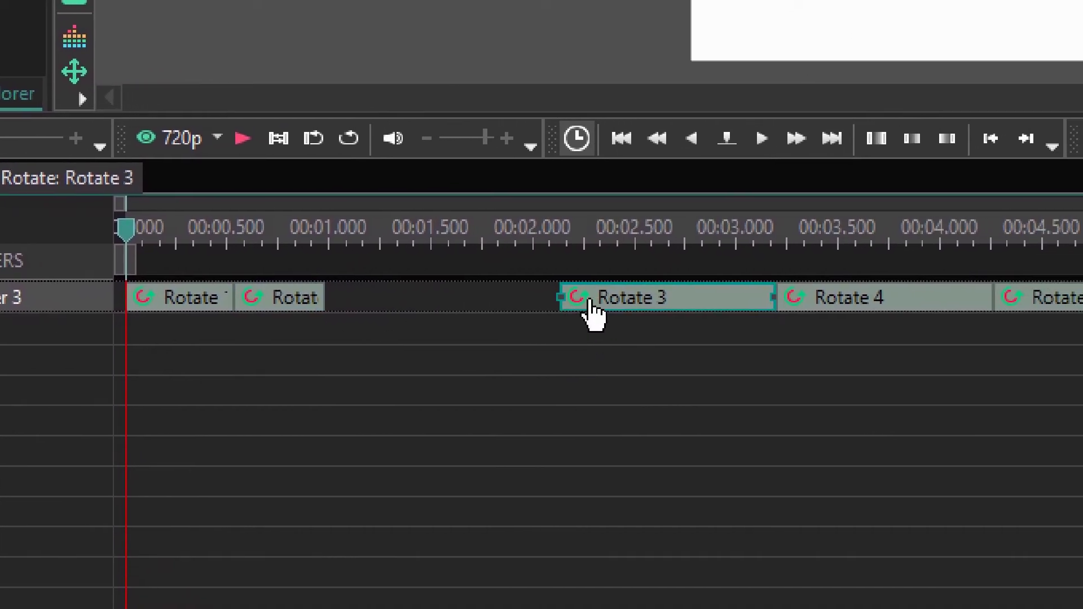
left_click_drag(803, 311, 582, 276)
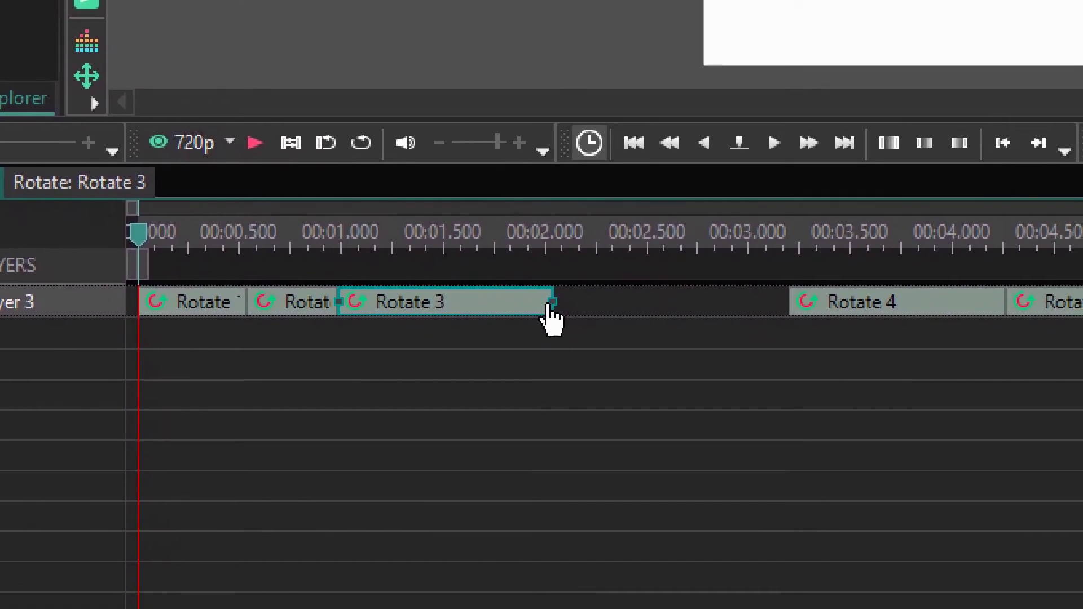
- Shorten Rotate 3 and Rotate 4 to end around 1.8 s, then preview the result
left_click_drag(666, 334, 121, 321)
left_click(981, 311)
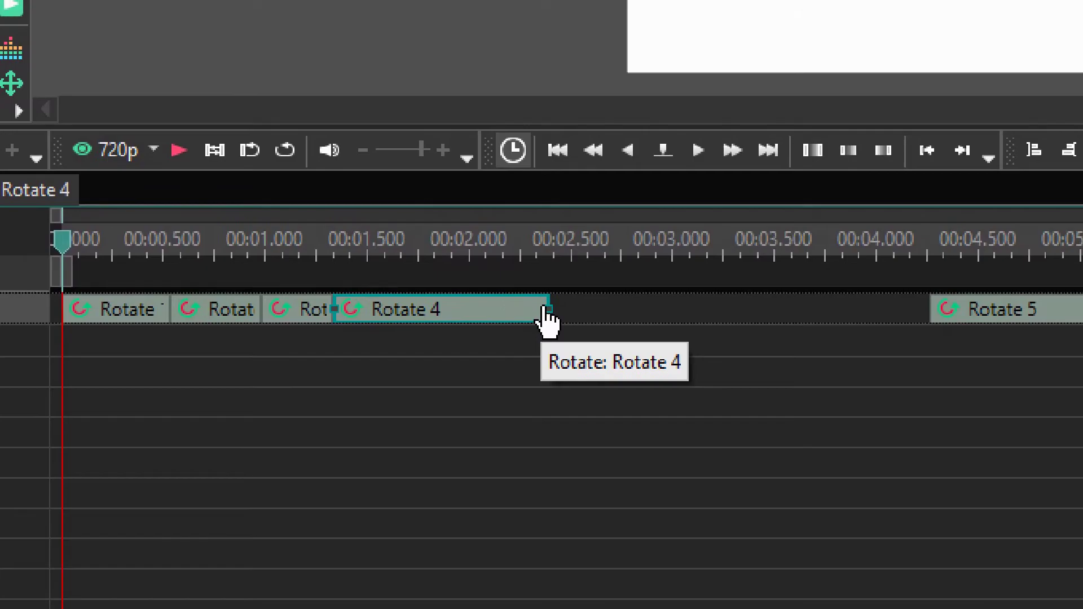
left_click_drag(542, 305, 428, 305)
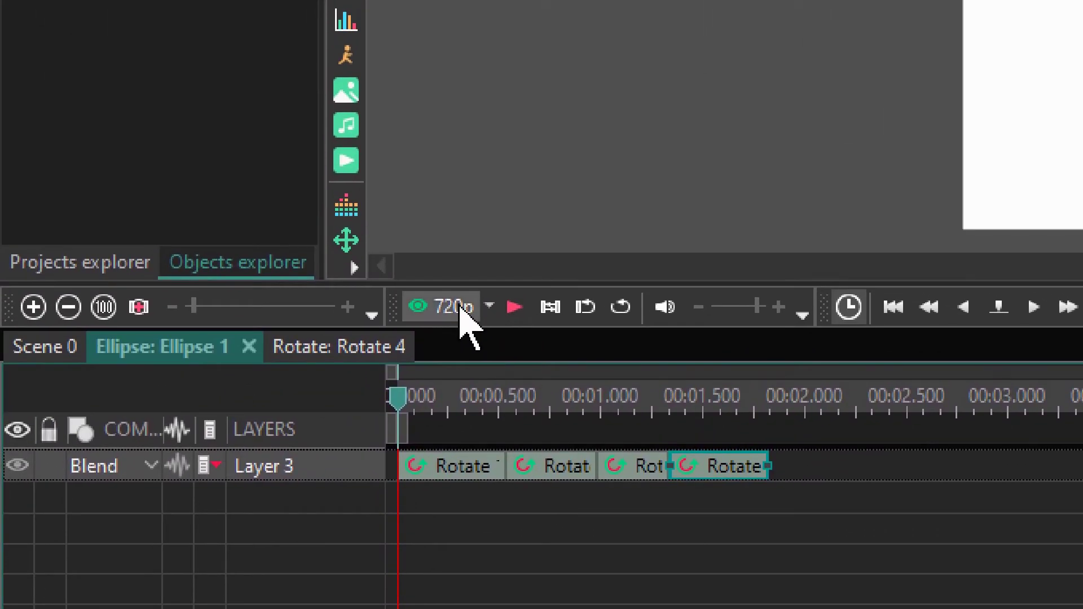
left_click(460, 309)
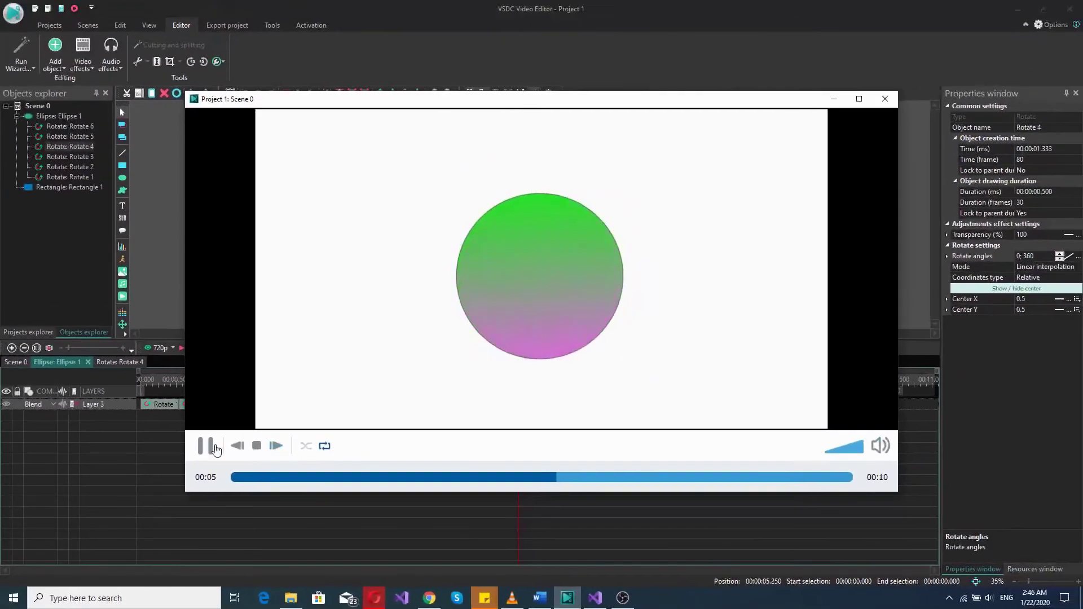
left_click(237, 478)
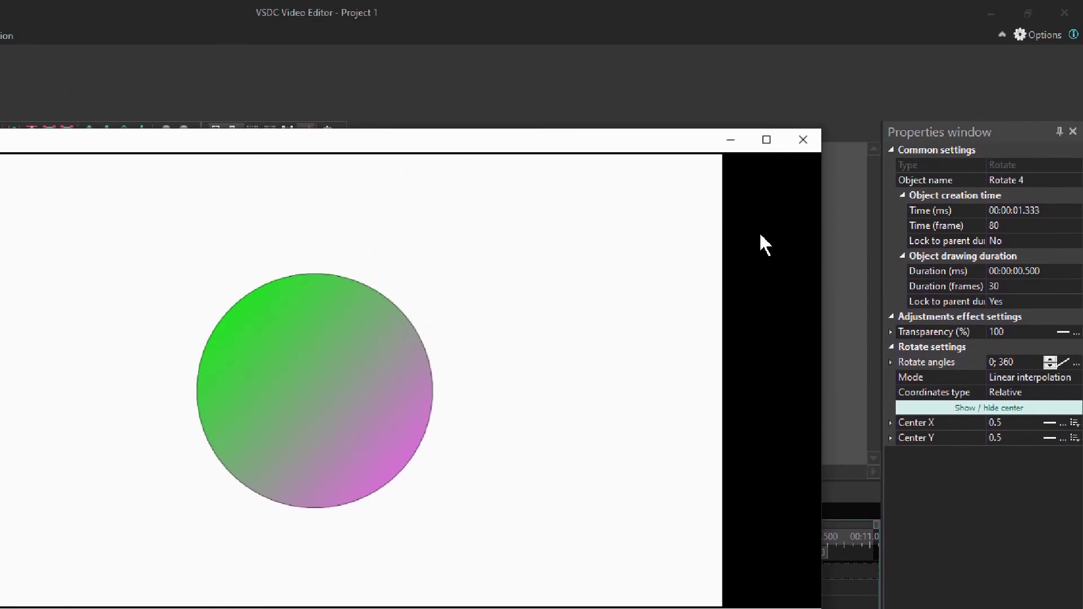
- Close the preview window to return to the Ellipse 1 timeline
left_click(801, 142)
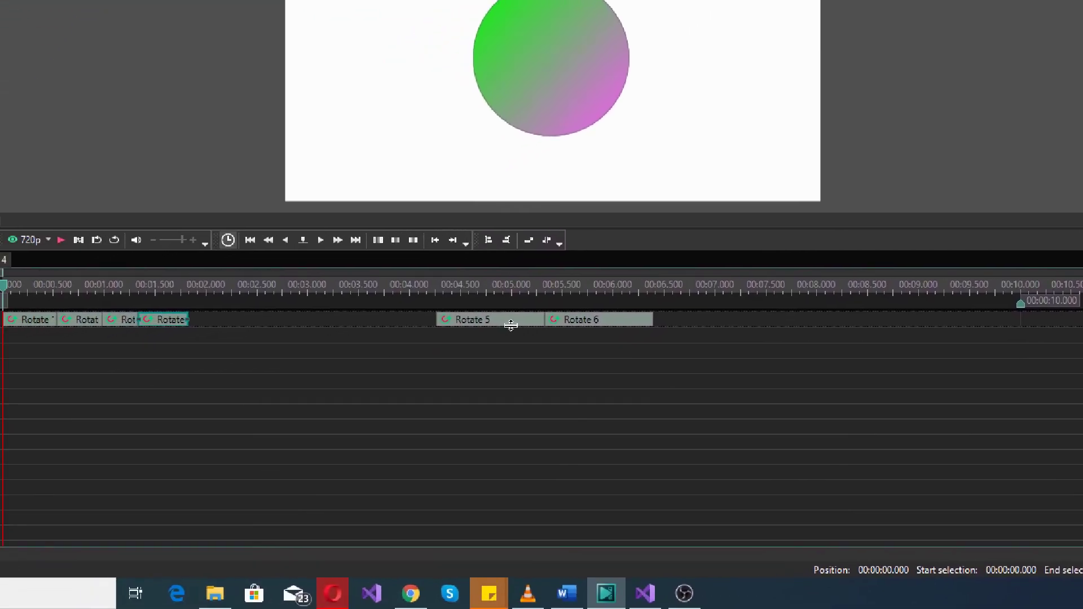